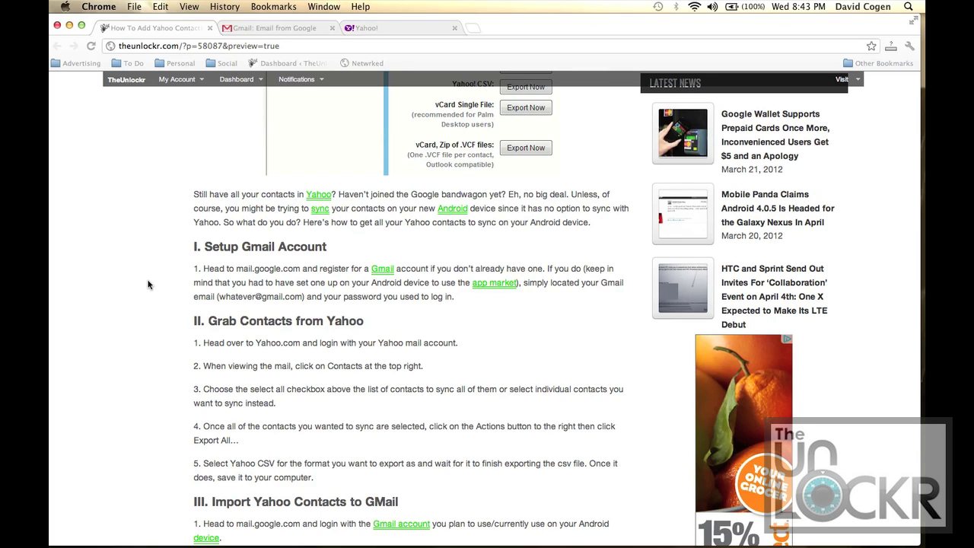
Switch to the Yahoo! tab so the yahoo.com home page shows.
{"action": "left_click", "coordinate": [286, 29]}
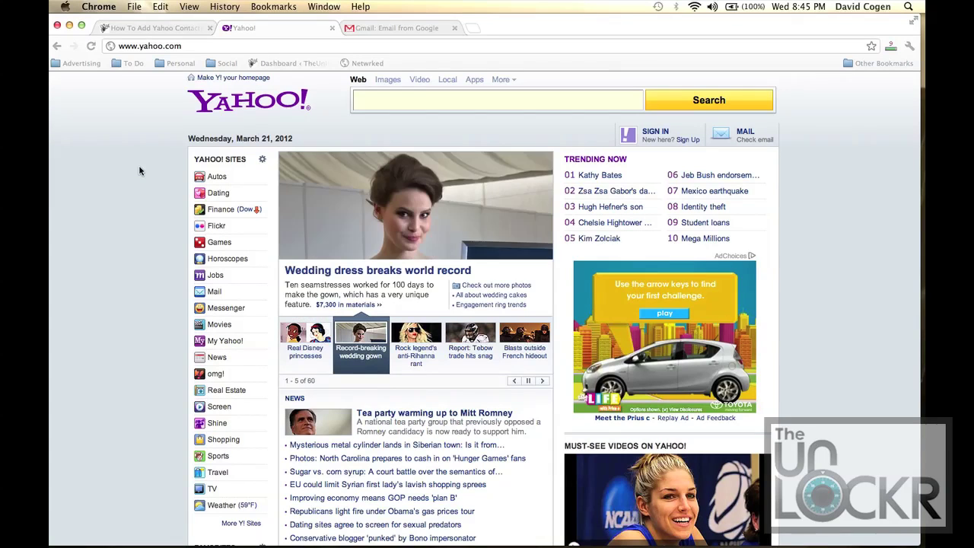
Sign in with the Yahoo ID and password, skipping the account-recovery prompt.
{"action": "left_click", "coordinate": [655, 134]}
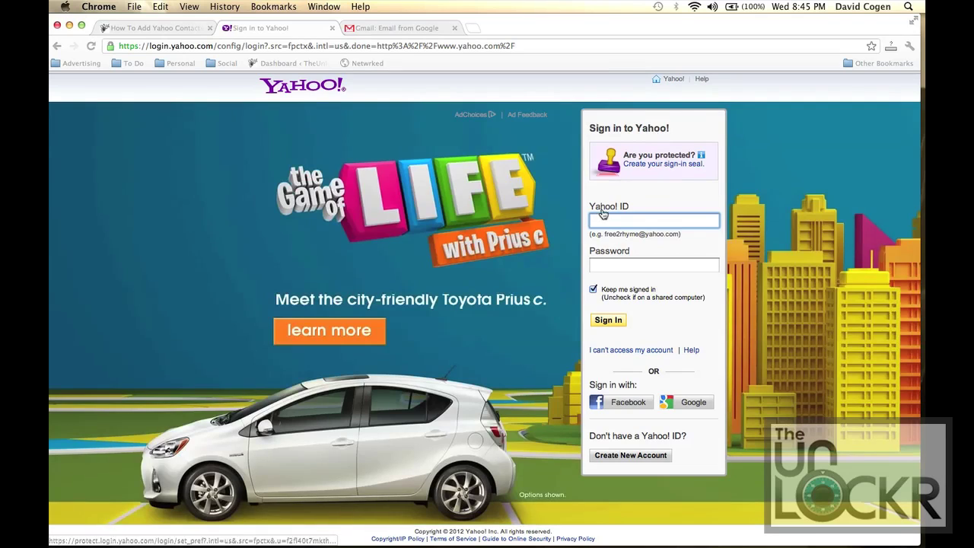
{"action": "left_click", "coordinate": [600, 218]}
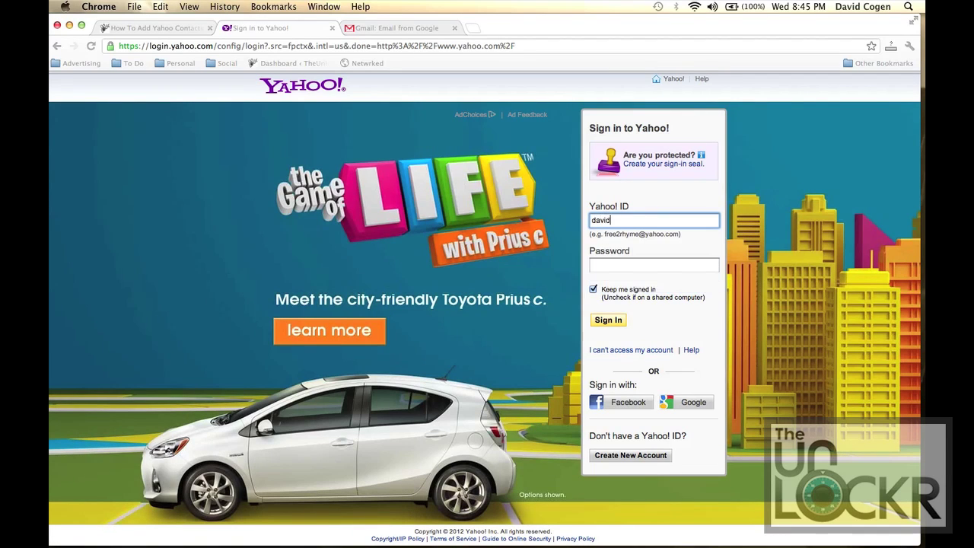
{"action": "key", "text": "Tab"}
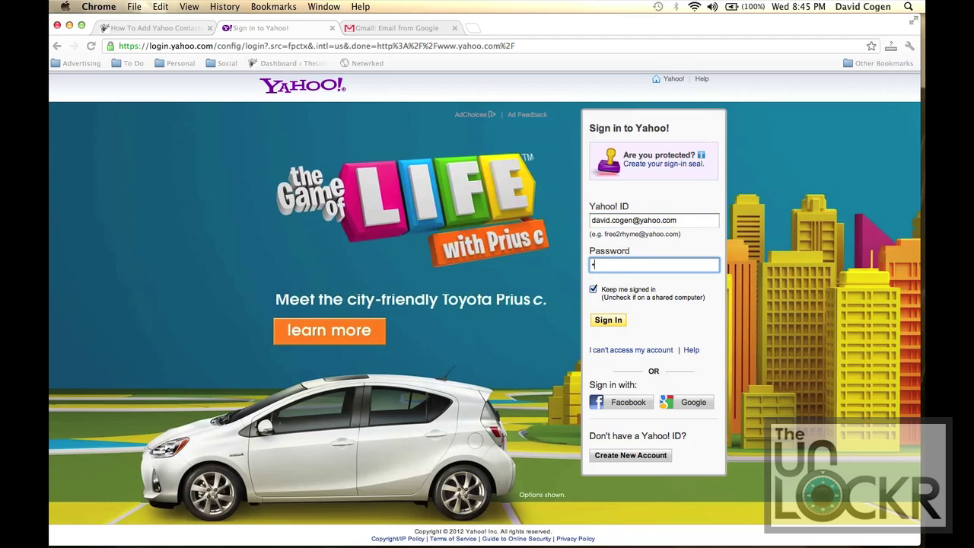
{"action": "key", "text": "Return"}
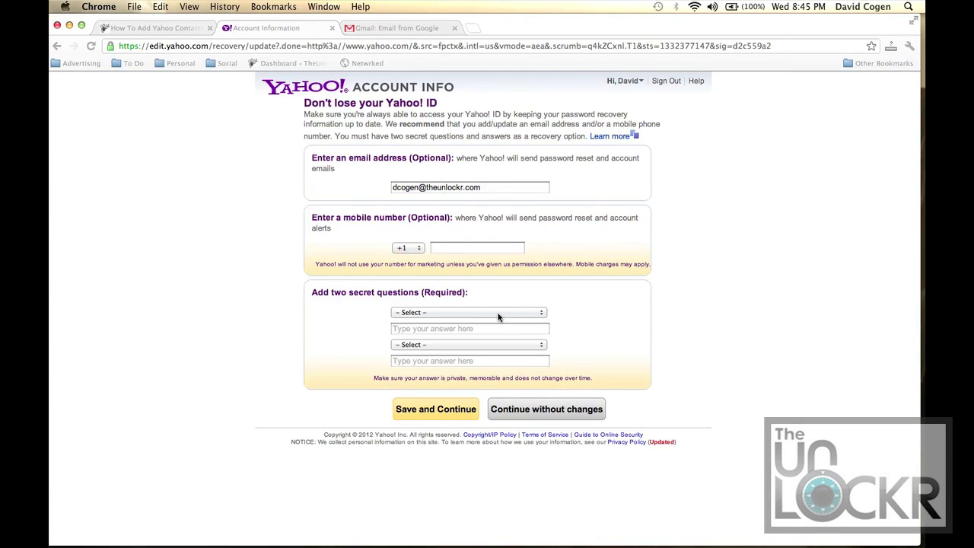
{"action": "left_click", "coordinate": [514, 411]}
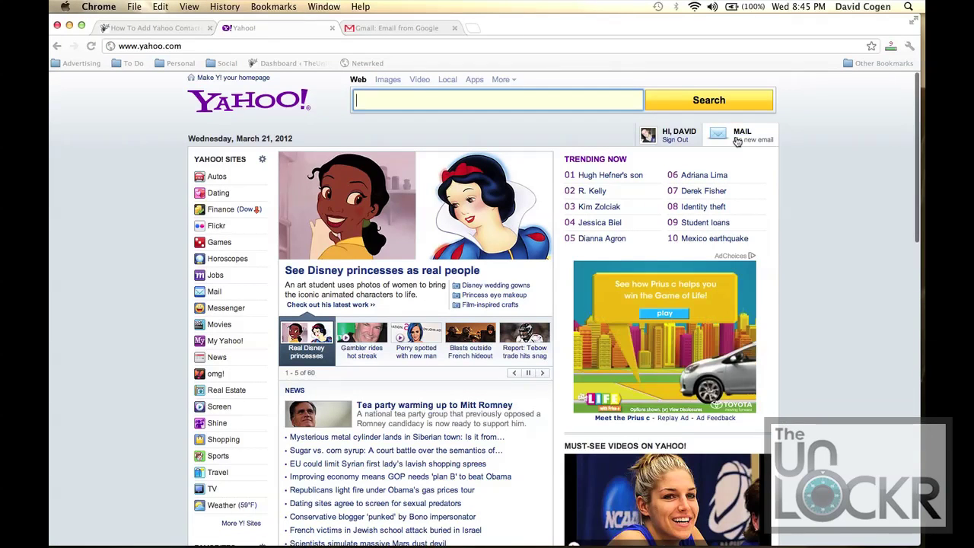
Open the Contacts list in Yahoo Mail and select all 50 contacts.
{"action": "left_click", "coordinate": [742, 134]}
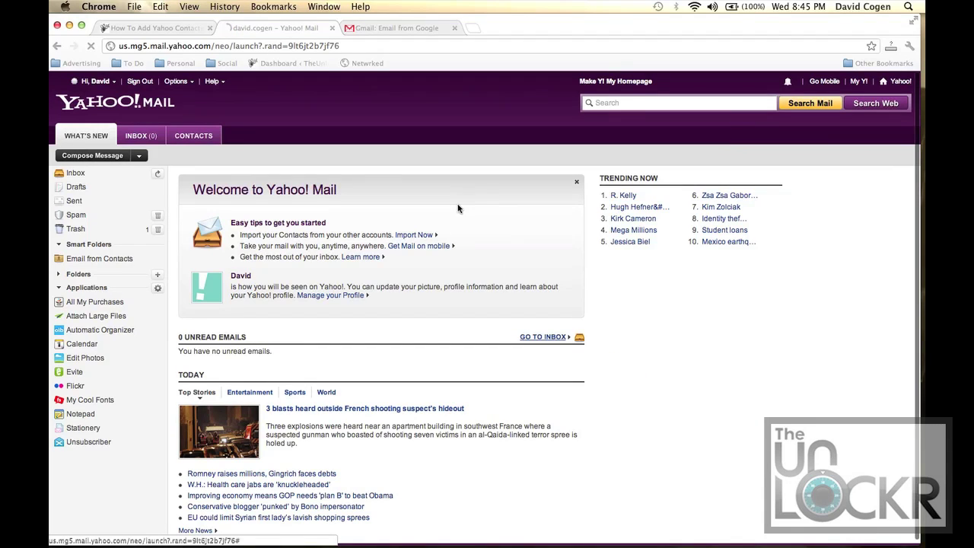
{"action": "left_click", "coordinate": [195, 139]}
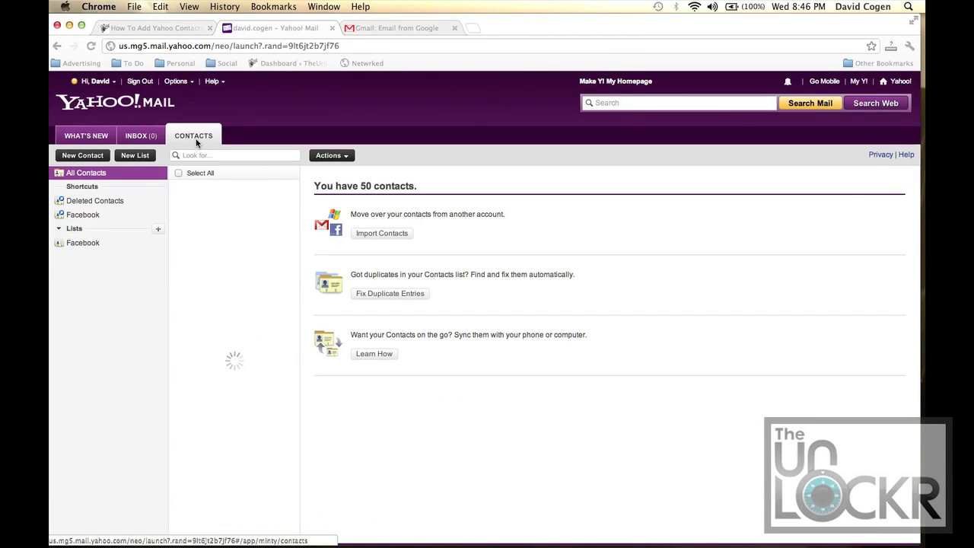
{"action": "scroll", "coordinate": [239, 317], "scroll_direction": "down", "scroll_amount": 10}
{"action": "scroll", "coordinate": [243, 319], "scroll_direction": "up", "scroll_amount": 9}
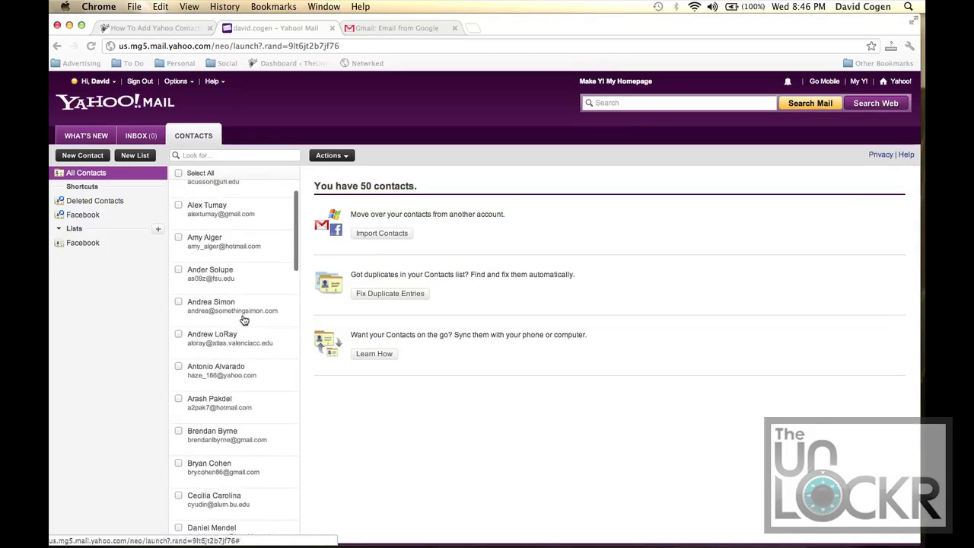
{"action": "scroll", "coordinate": [244, 320], "scroll_direction": "down", "scroll_amount": 5}
{"action": "scroll", "coordinate": [244, 320], "scroll_direction": "down", "scroll_amount": 5}
{"action": "scroll", "coordinate": [251, 392], "scroll_direction": "down", "scroll_amount": 10}
{"action": "scroll", "coordinate": [251, 391], "scroll_direction": "up", "scroll_amount": 20}
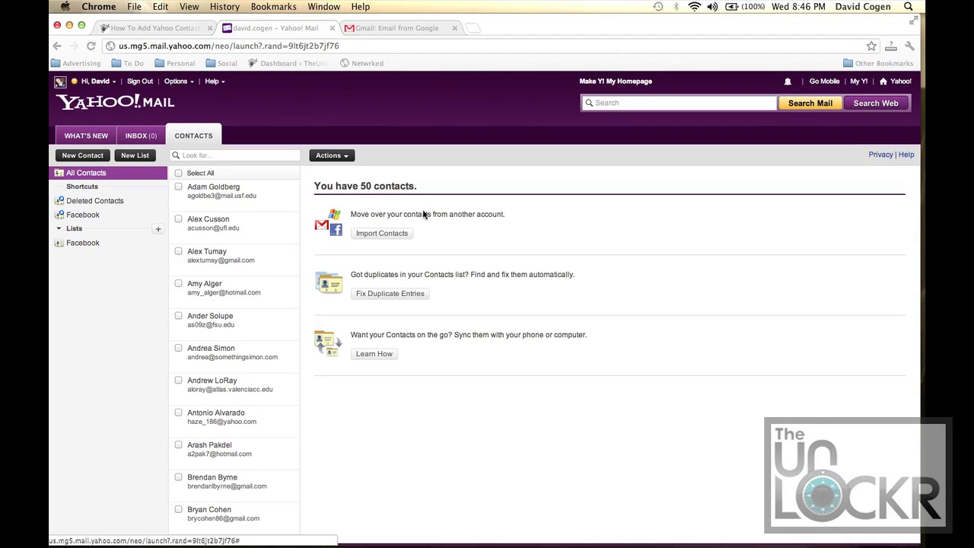
{"action": "left_click", "coordinate": [178, 174]}
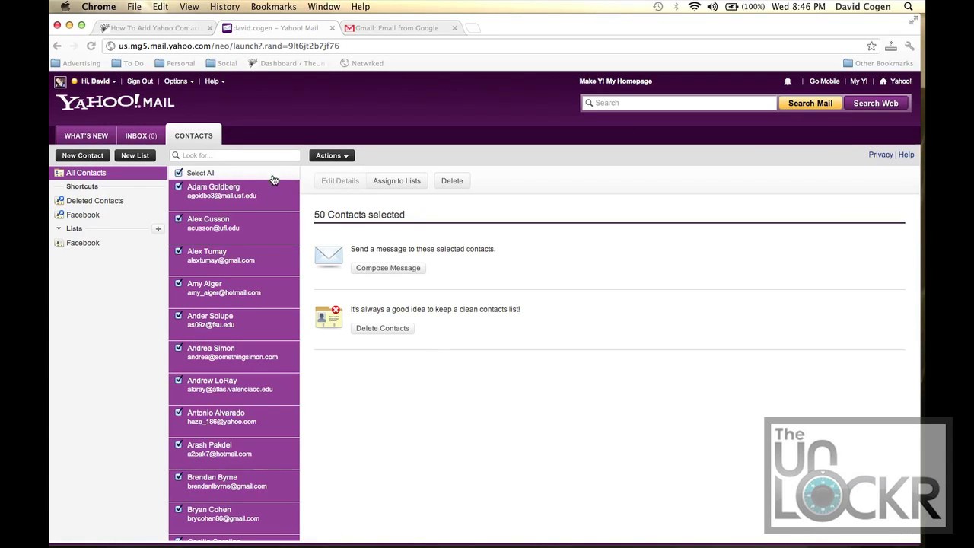
Export all contacts in Yahoo! CSV format, entering the verification code.
{"action": "left_click", "coordinate": [328, 157]}
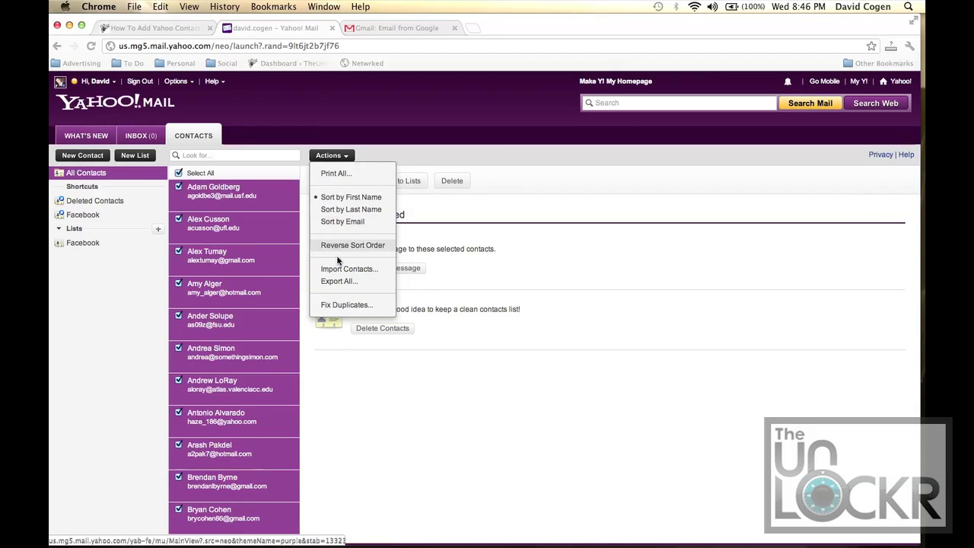
{"action": "left_click", "coordinate": [339, 281]}
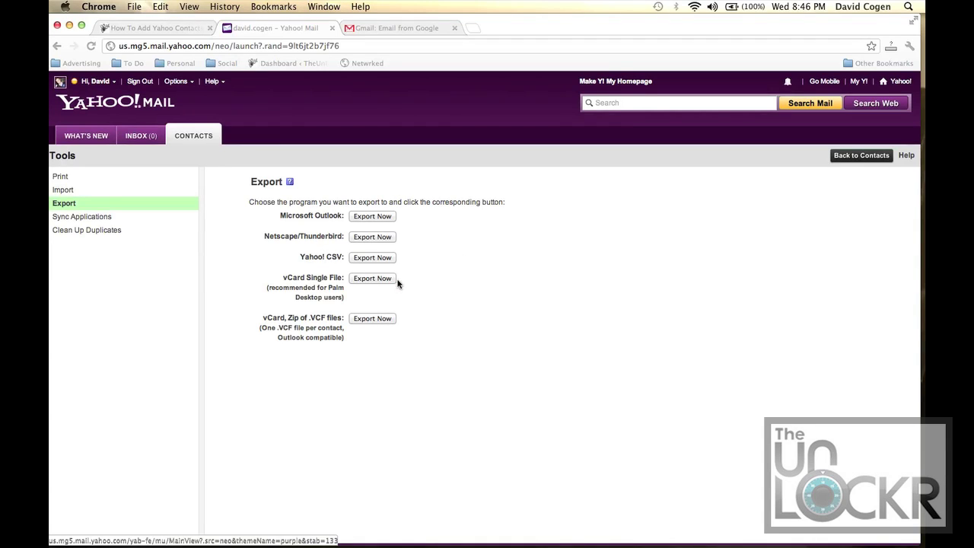
{"action": "left_click", "coordinate": [364, 258]}
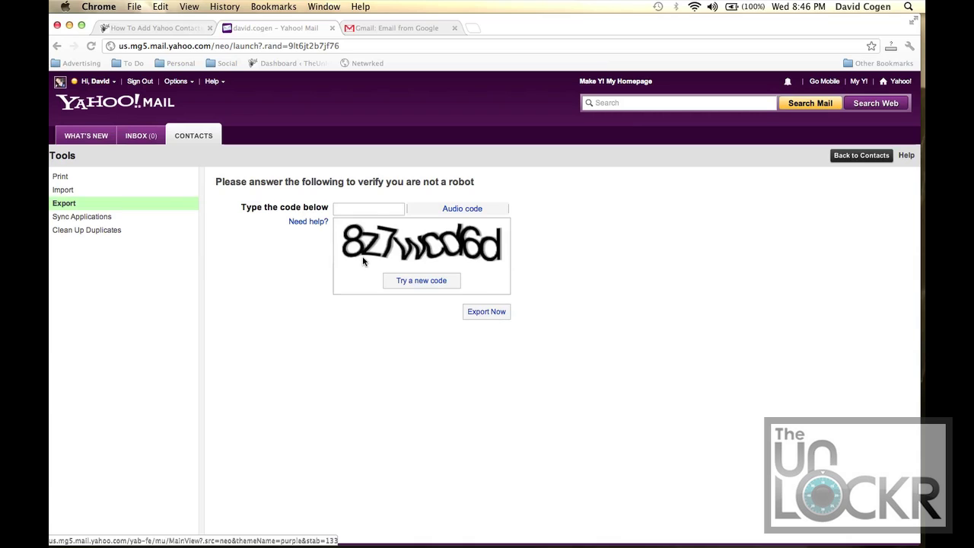
{"action": "left_click", "coordinate": [364, 208]}
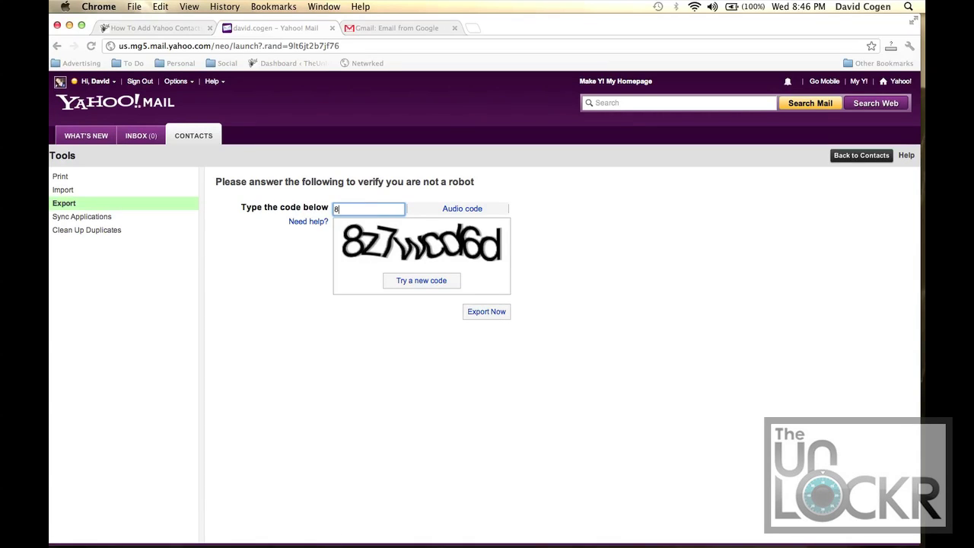
{"action": "left_click", "coordinate": [494, 319]}
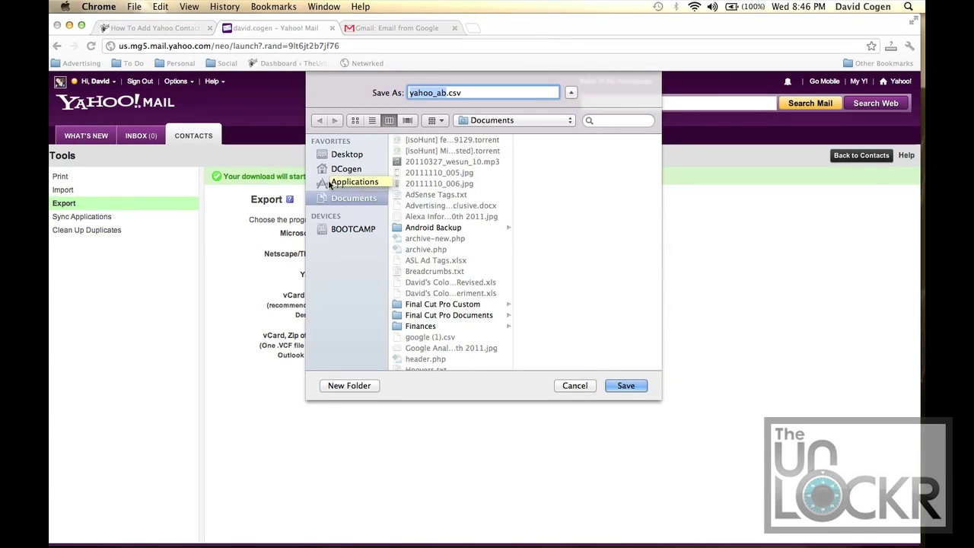
Save the exported yahoo_ab.csv to the Desktop and go to the Gmail window.
{"action": "left_click", "coordinate": [349, 169]}
{"action": "left_click", "coordinate": [420, 173]}
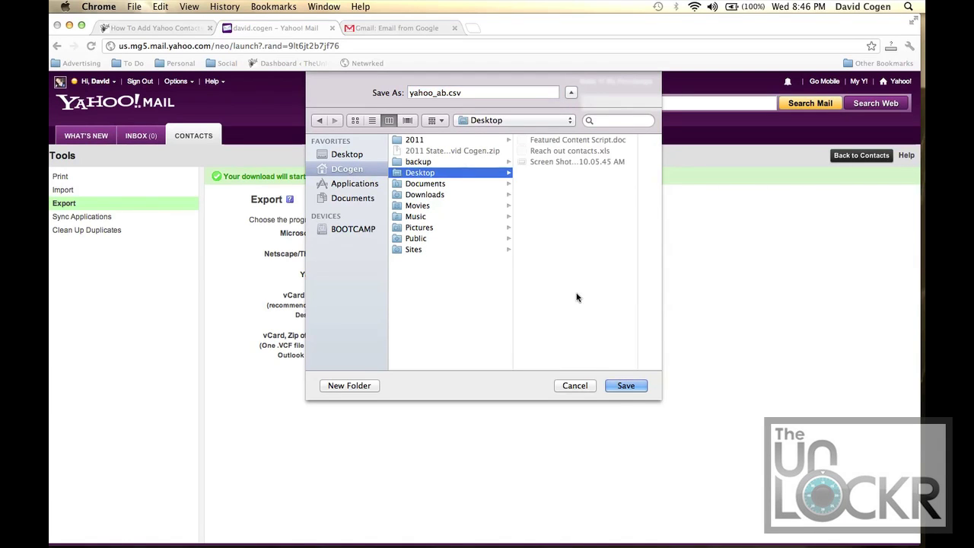
{"action": "left_click", "coordinate": [625, 386]}
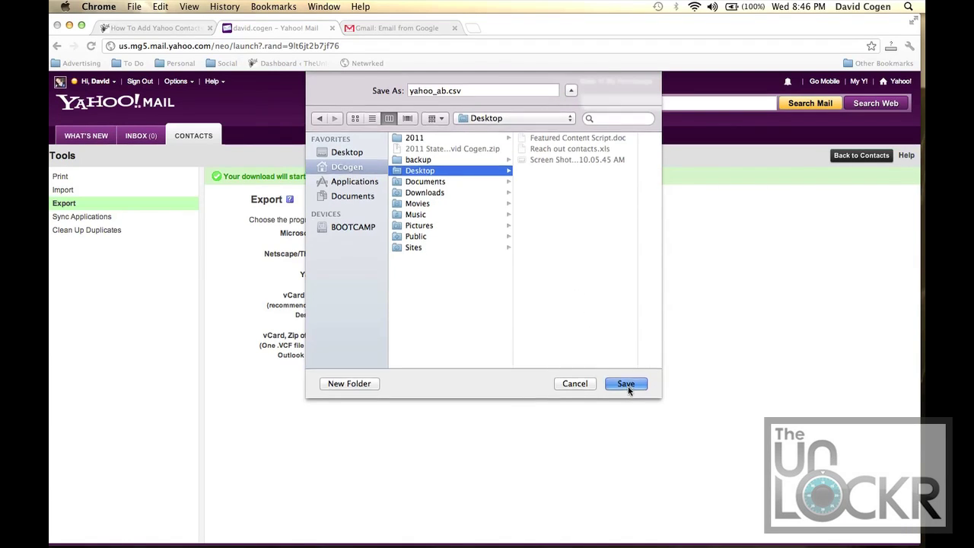
{"action": "key", "text": "ctrl+Left"}
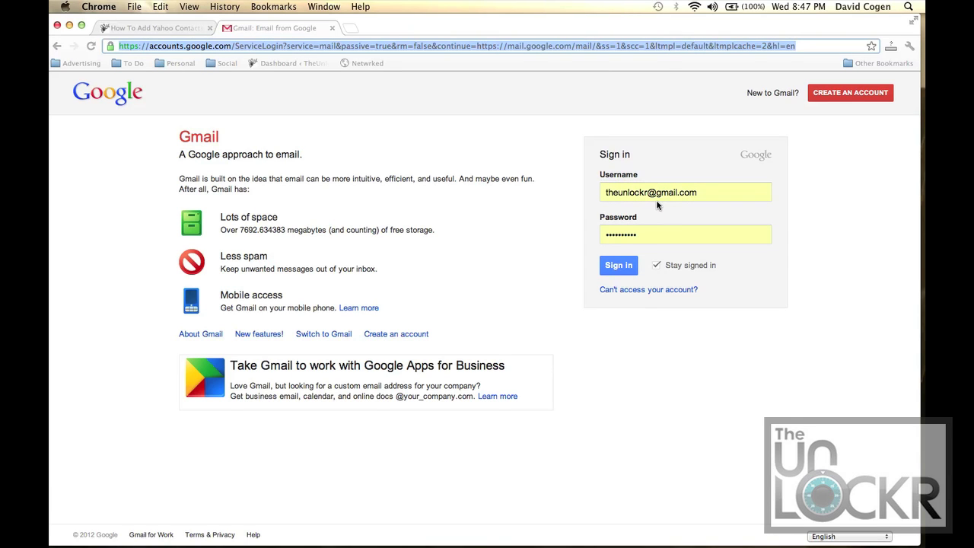
Sign in to Gmail with the saved username and password.
{"action": "left_click", "coordinate": [618, 266]}
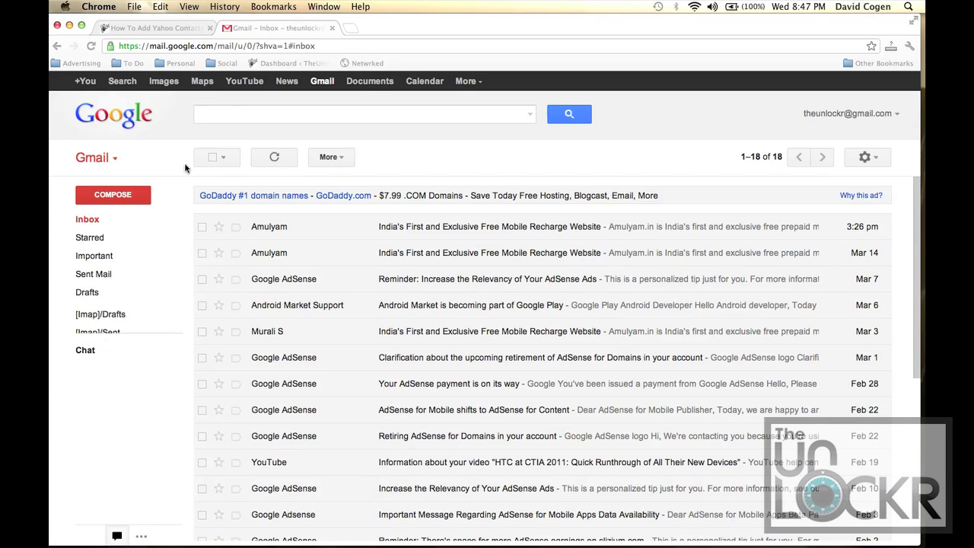
Import Desktop/yahoo_ab.csv into Gmail Contacts, creating the Imported 3/21/12 group.
{"action": "left_click", "coordinate": [100, 159]}
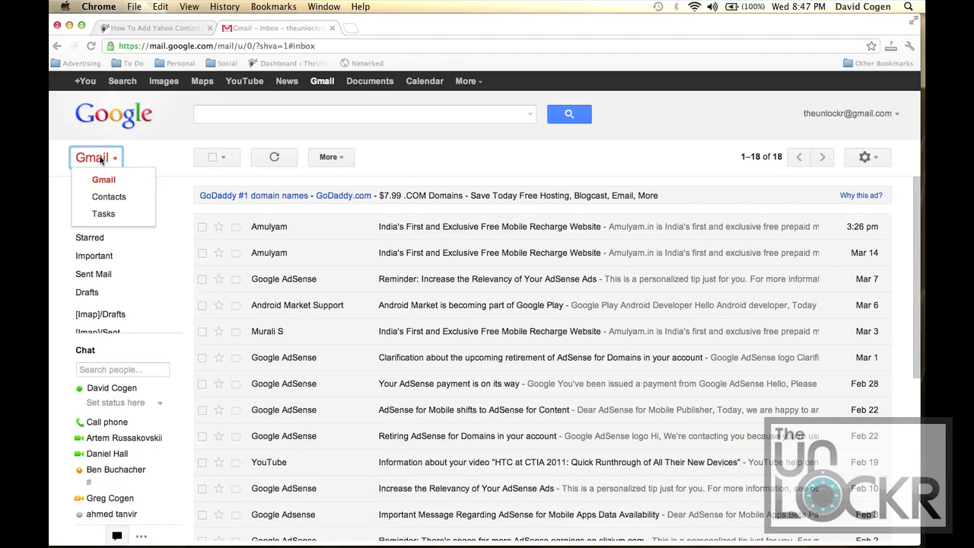
{"action": "left_click", "coordinate": [99, 179]}
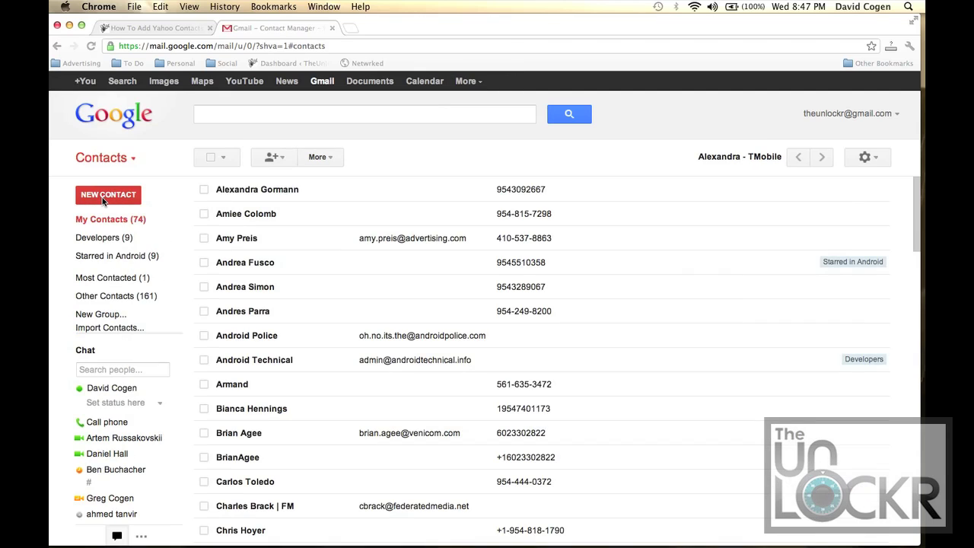
{"action": "left_click", "coordinate": [326, 159]}
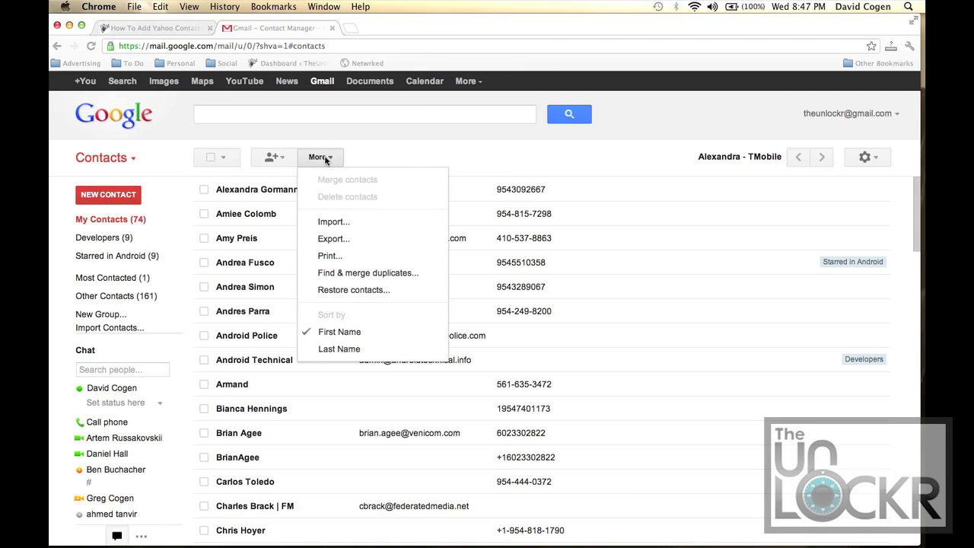
{"action": "left_click", "coordinate": [326, 223]}
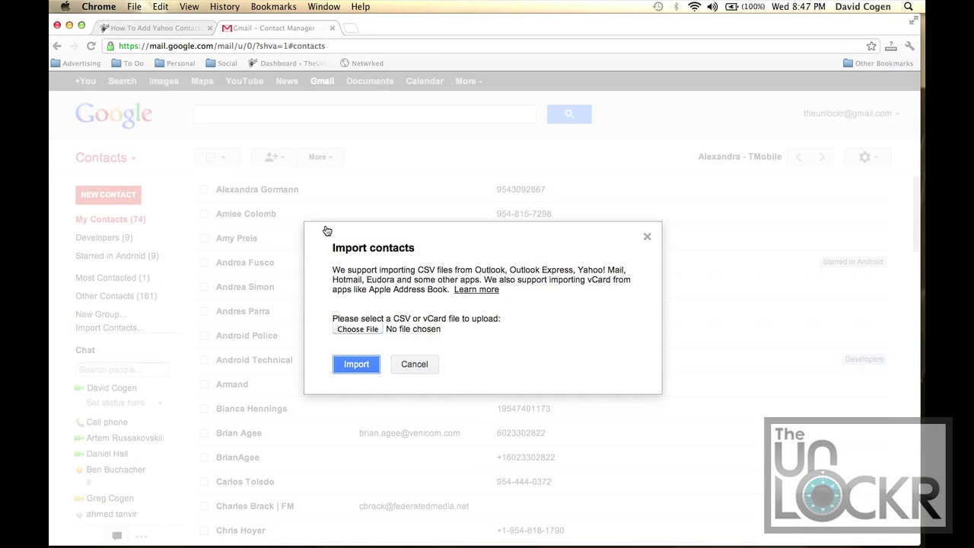
{"action": "left_click", "coordinate": [358, 330]}
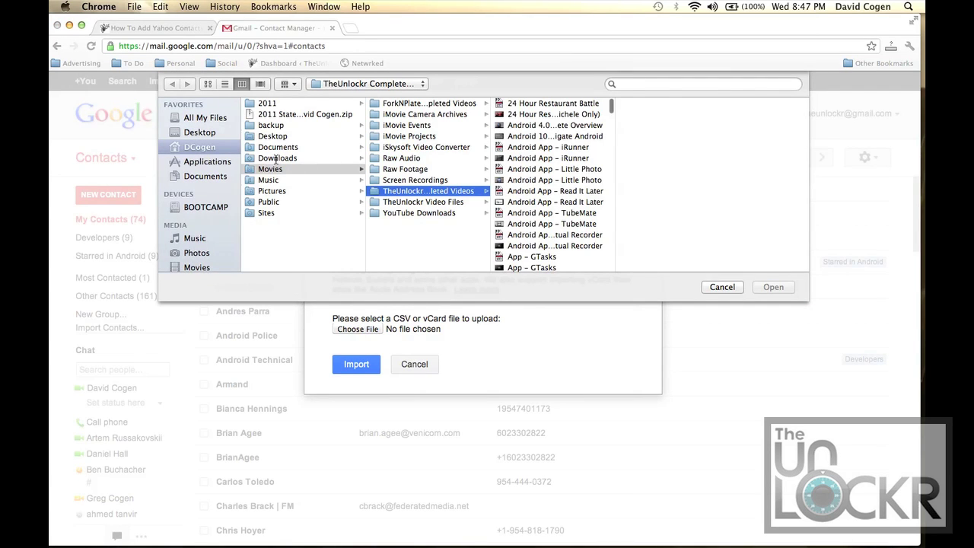
{"action": "left_click", "coordinate": [274, 138]}
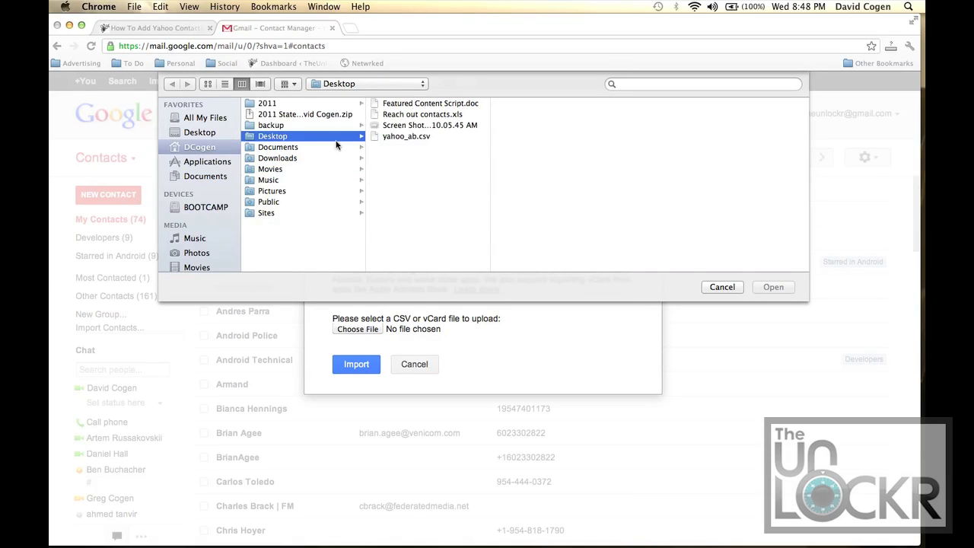
{"action": "left_click", "coordinate": [403, 137]}
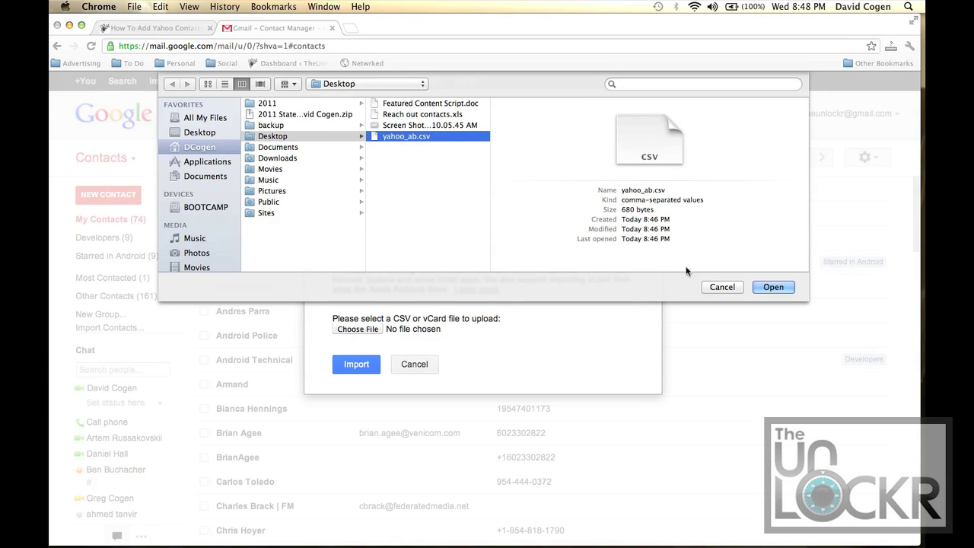
{"action": "left_click", "coordinate": [777, 287]}
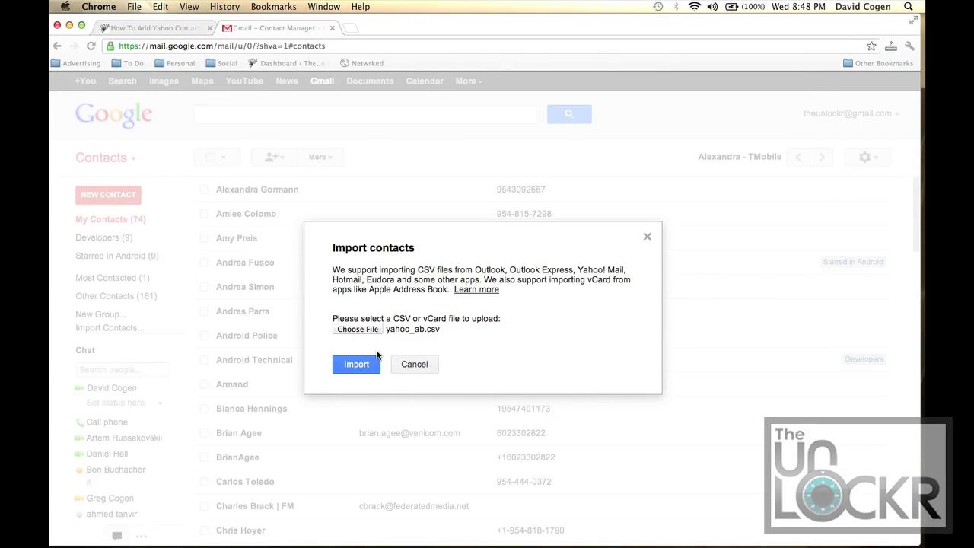
{"action": "left_click", "coordinate": [374, 361]}
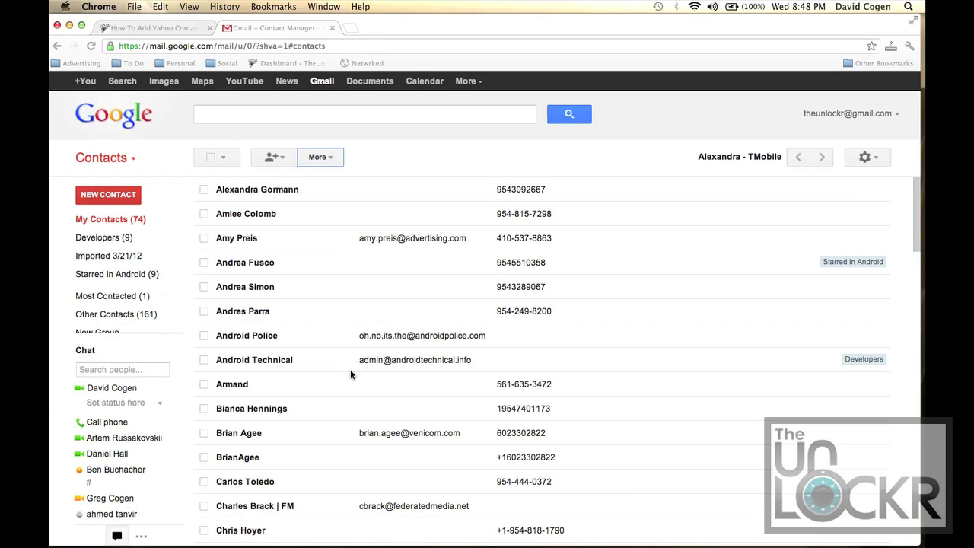
View the Imported 3/21/12 group, then return to My Contacts (74).
{"action": "left_click", "coordinate": [120, 257]}
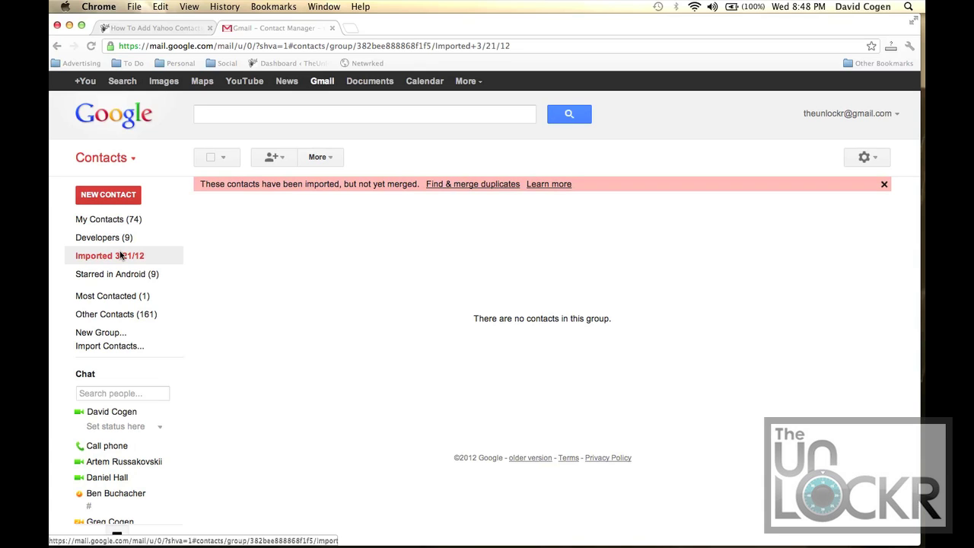
{"action": "left_click", "coordinate": [94, 223]}
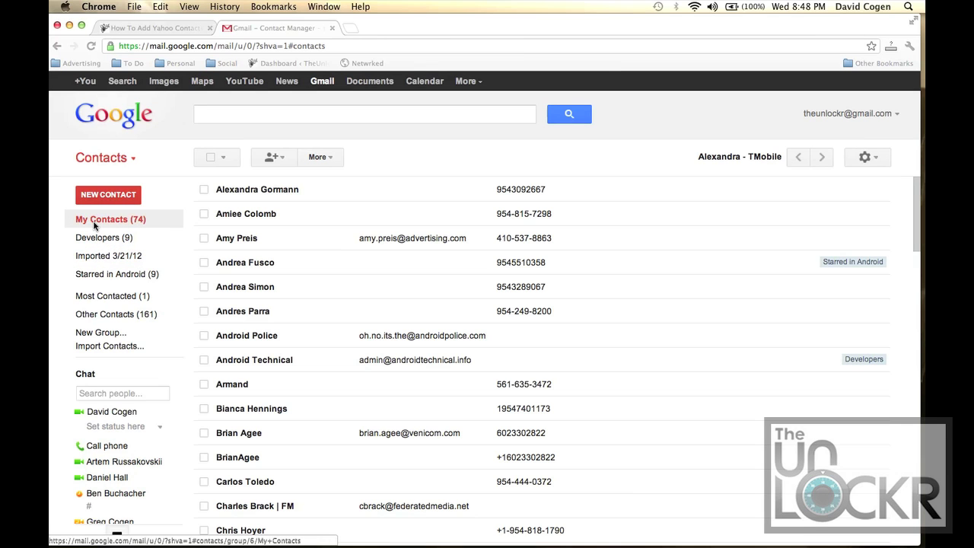